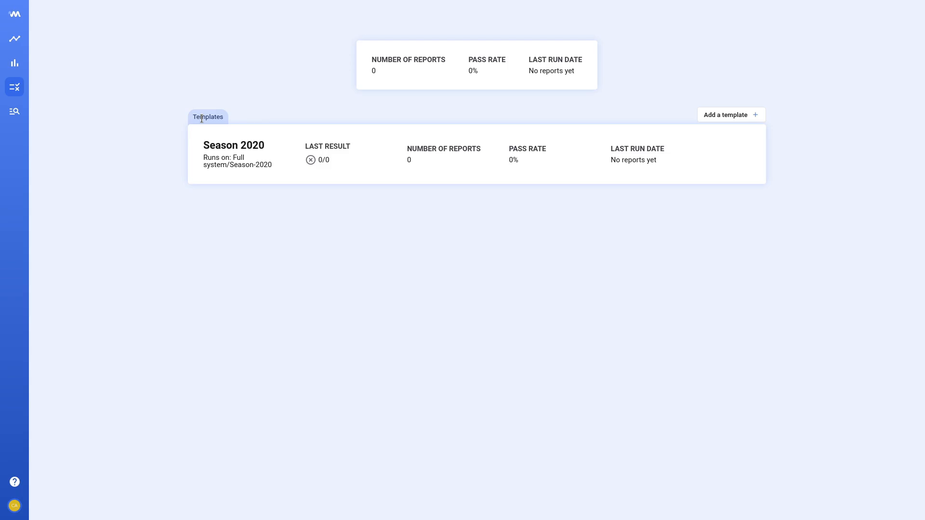
Add a new report template and name it "Simple Demo"
click(725, 114)
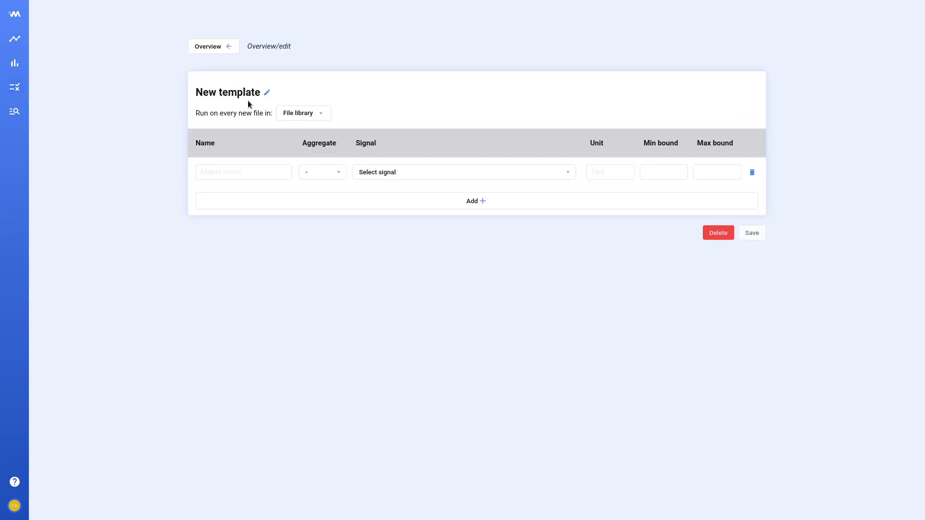
click(267, 92)
text(Sim)
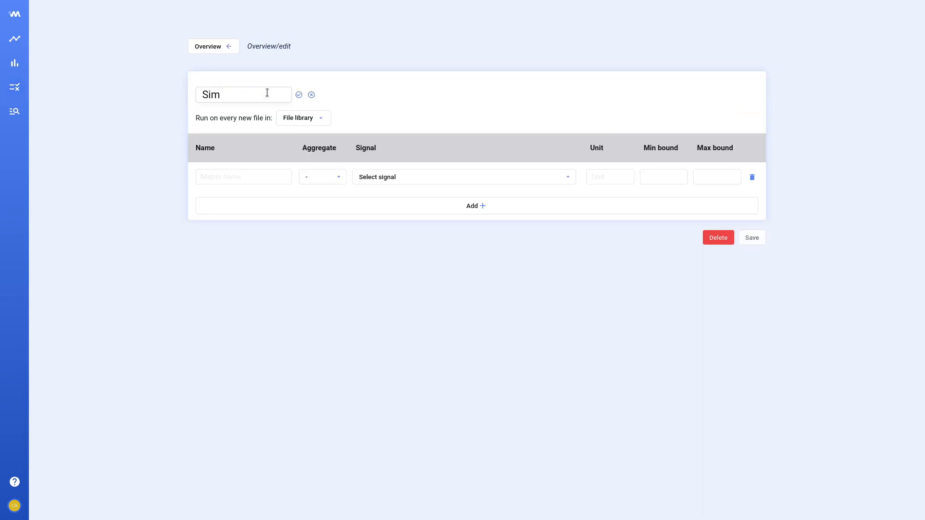
text(ple Demo)
key(Return)
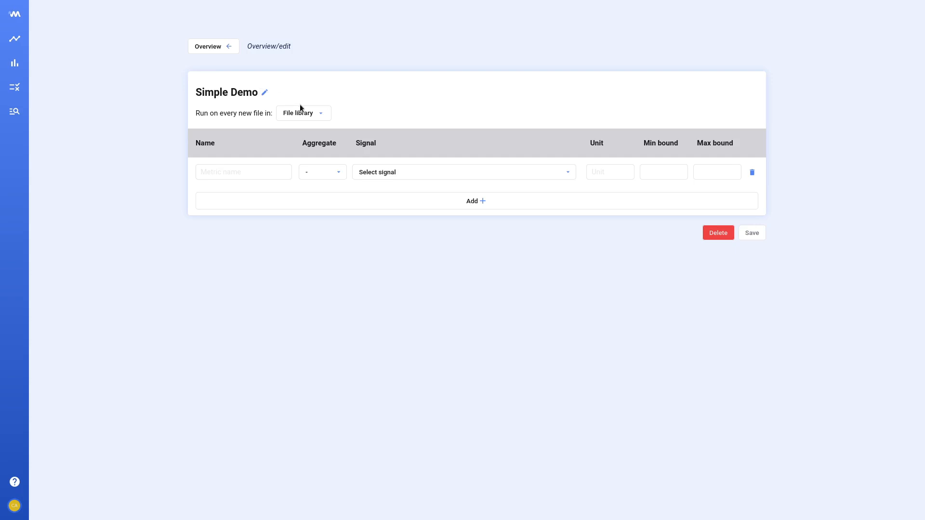
Set the template to run on every new file in the drivetrain/races folder
click(323, 118)
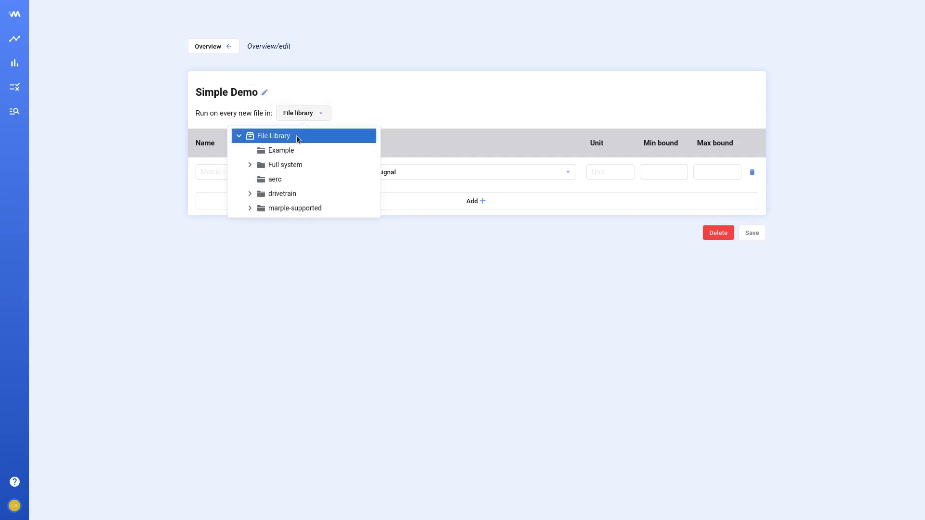
click(250, 193)
click(298, 243)
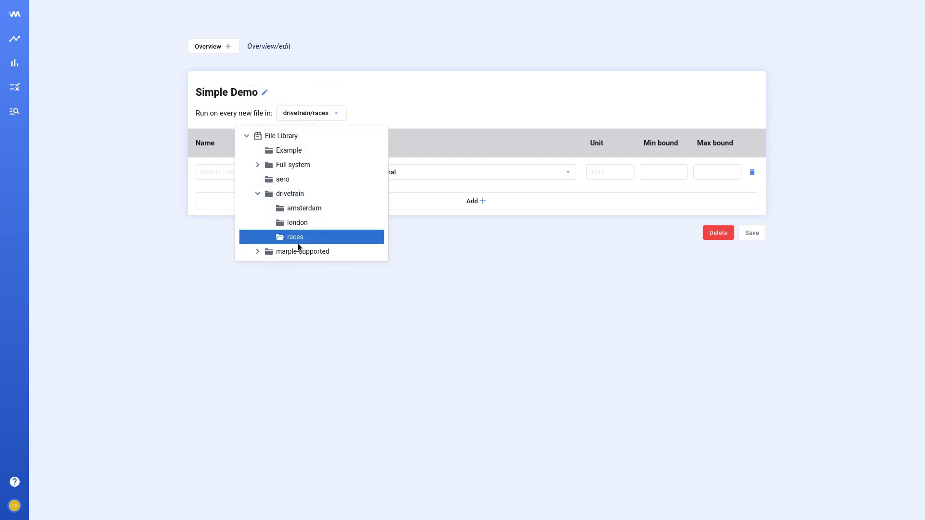
click(198, 251)
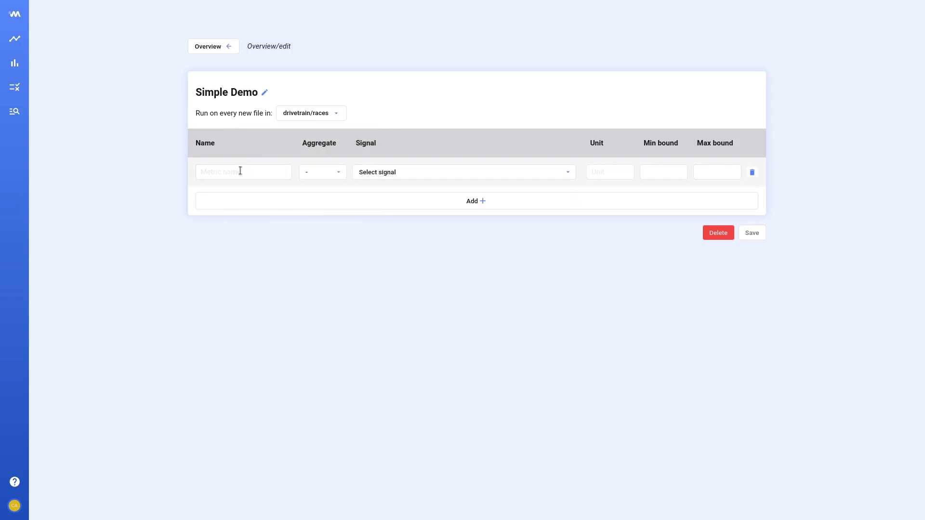
Define the first metric as "Distance Covered", using the max aggregate of the car.dist signal
text(Distance Covered)
click(304, 173)
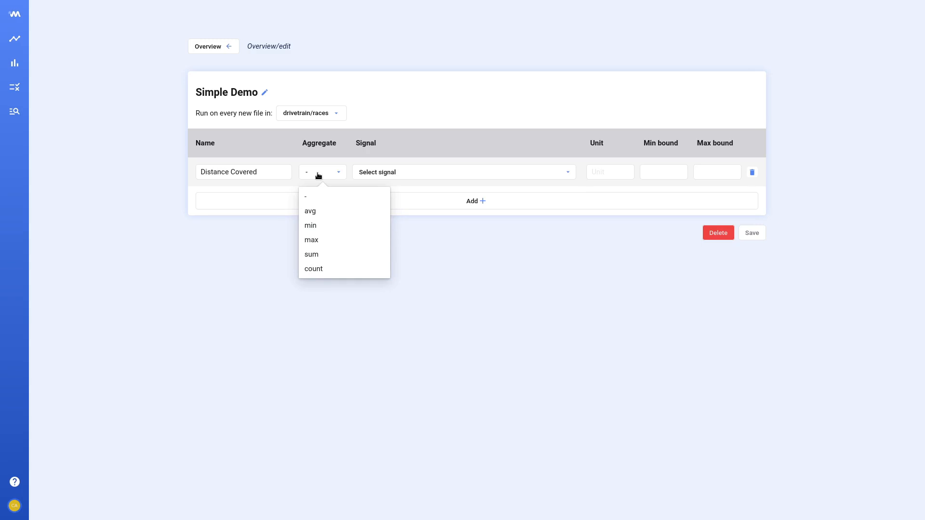
click(339, 244)
click(414, 172)
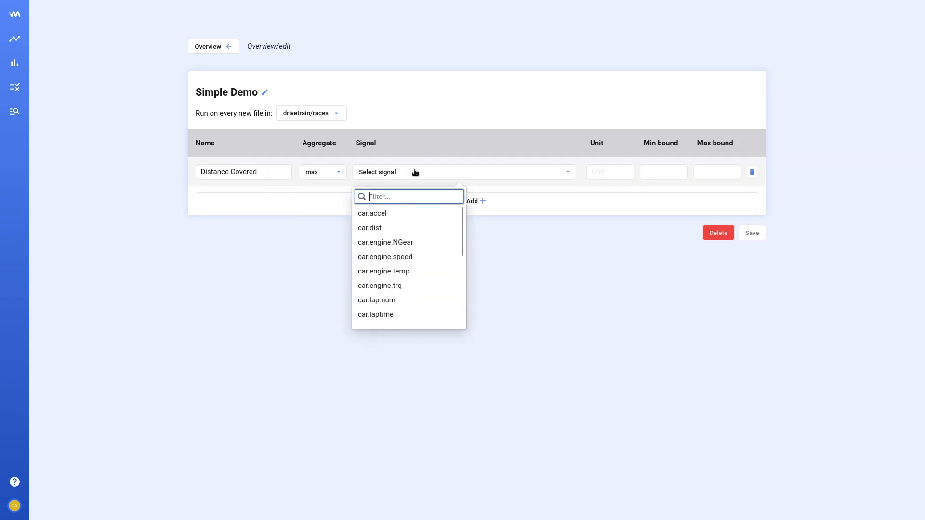
scroll(412, 253, down, 3)
text(dist)
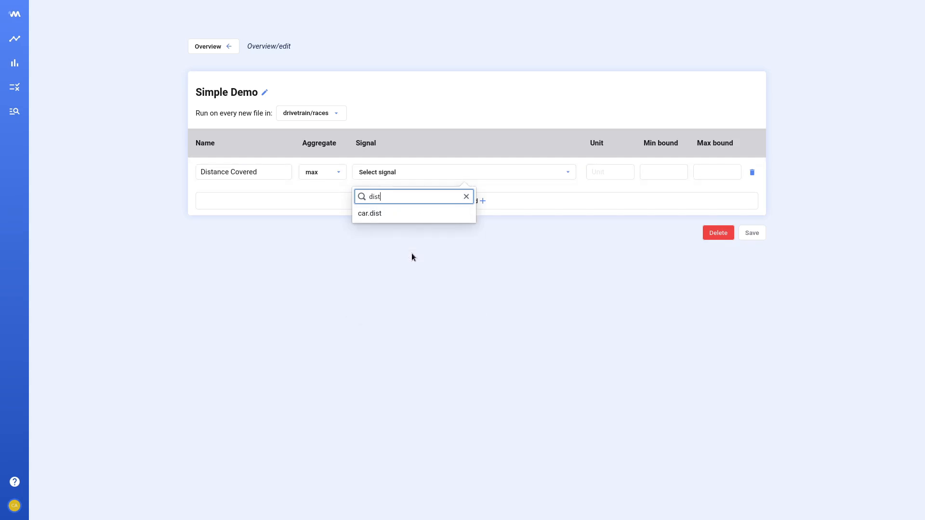
click(417, 216)
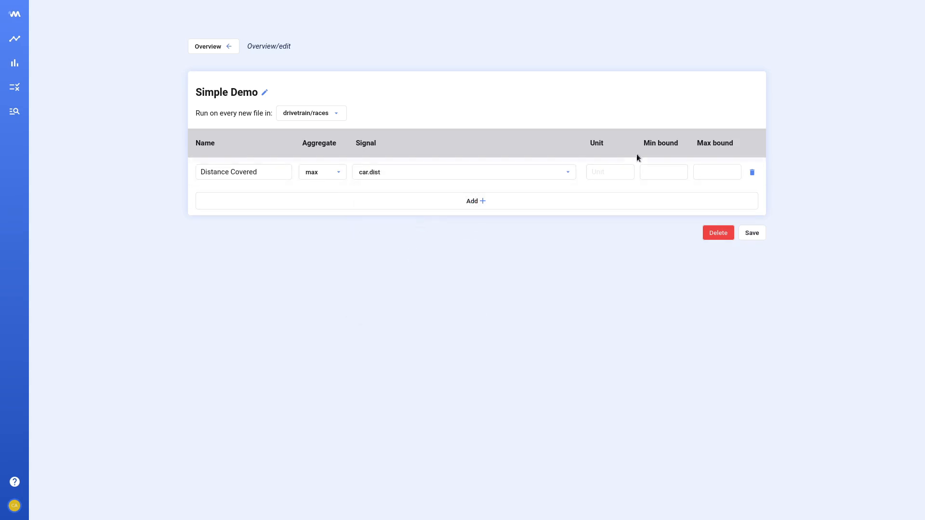
Give the Distance Covered metric the unit meters, a minimum bound of 0 and a maximum bound of 3000
text(meter)
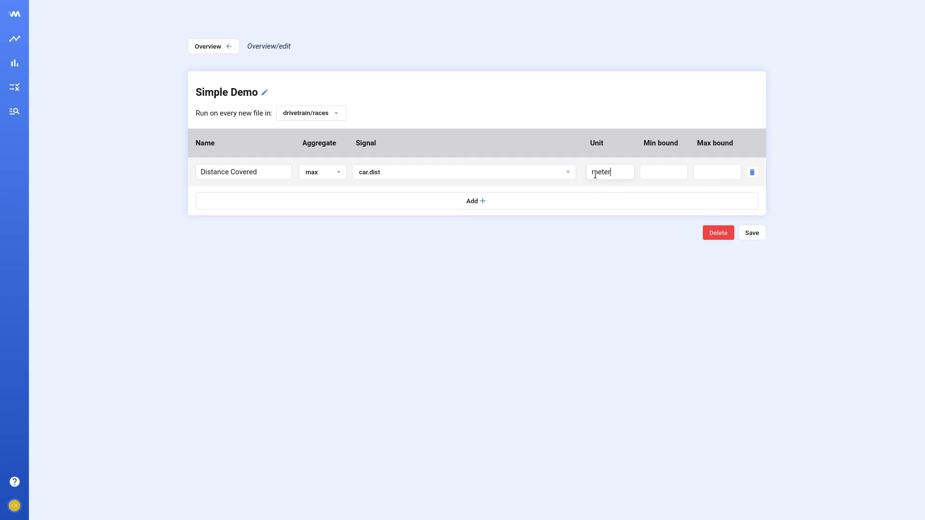
text(s00)
click(719, 172)
text(3000)
Add a second metric named "Engine Temp Avg" that uses the avg aggregate of the car.engine.temp signal
click(471, 202)
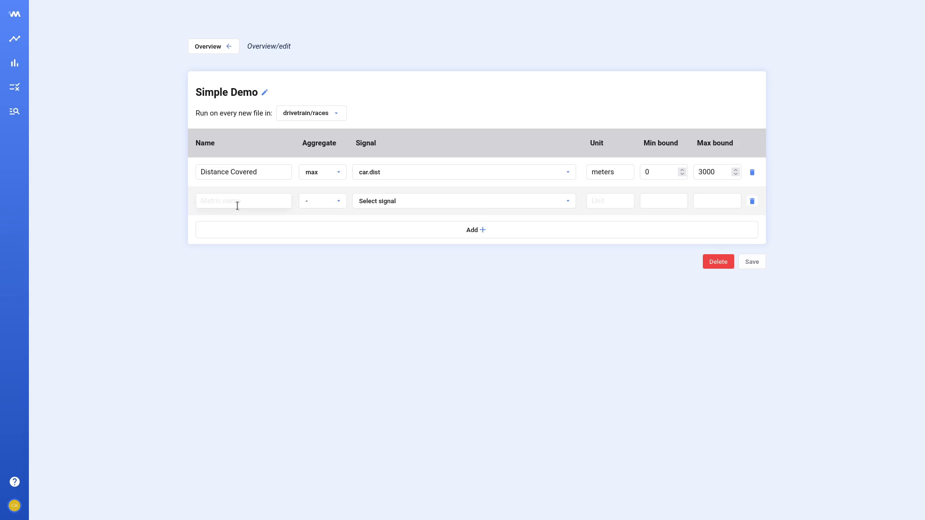
text(Engine Temp Avg)
click(326, 205)
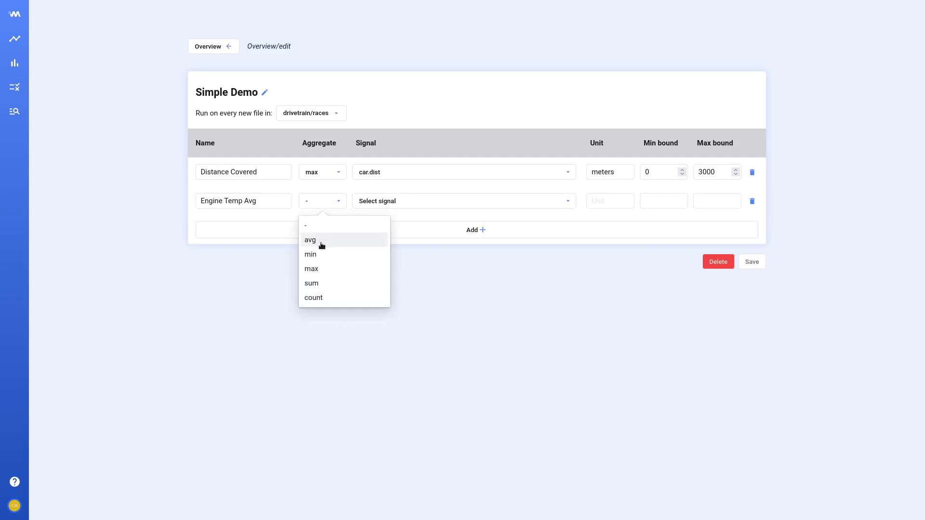
click(321, 244)
click(444, 204)
text(m)
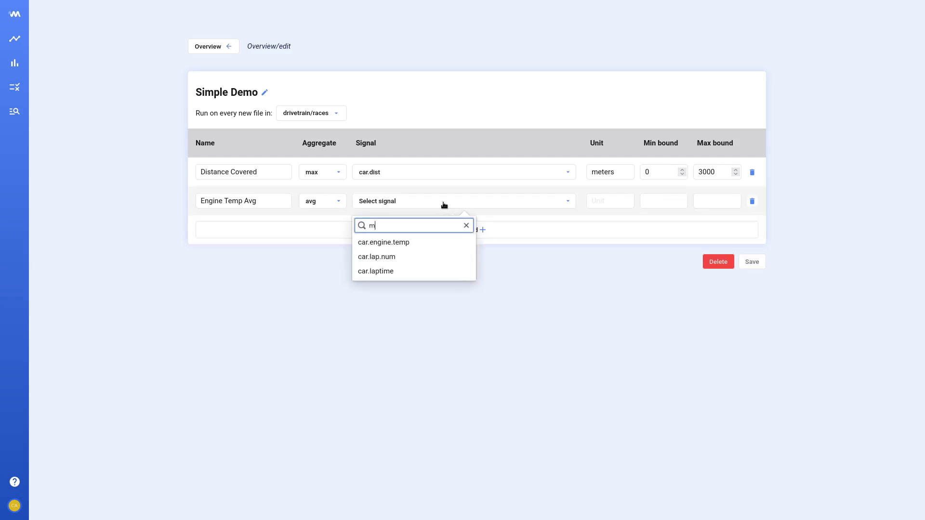
click(416, 242)
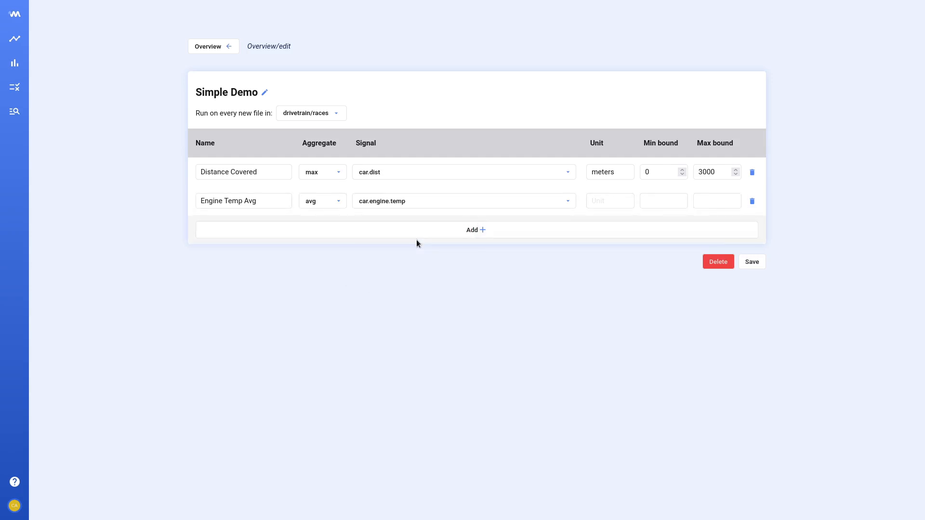
Set the Engine Temp Avg metric to unit deg with bounds 30 to 63, and save the template
text(deg)
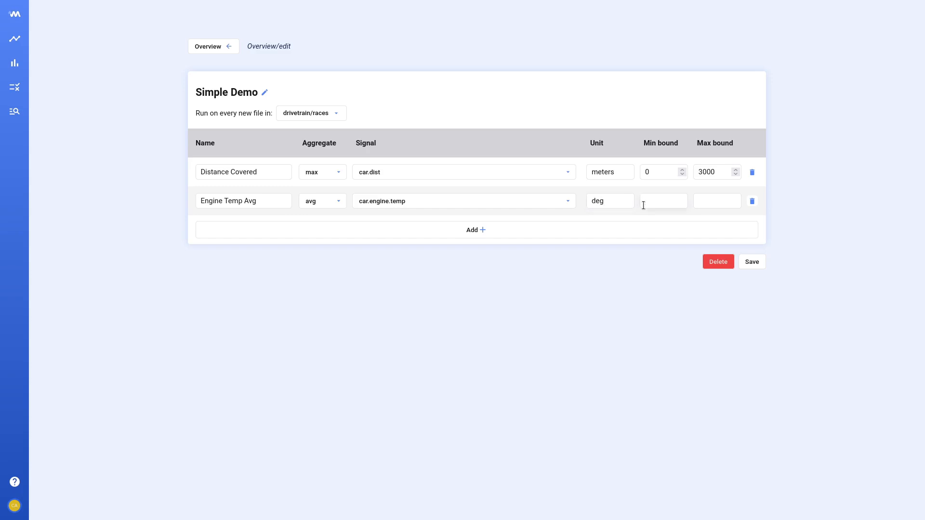
text(30)
click(724, 201)
text(63)
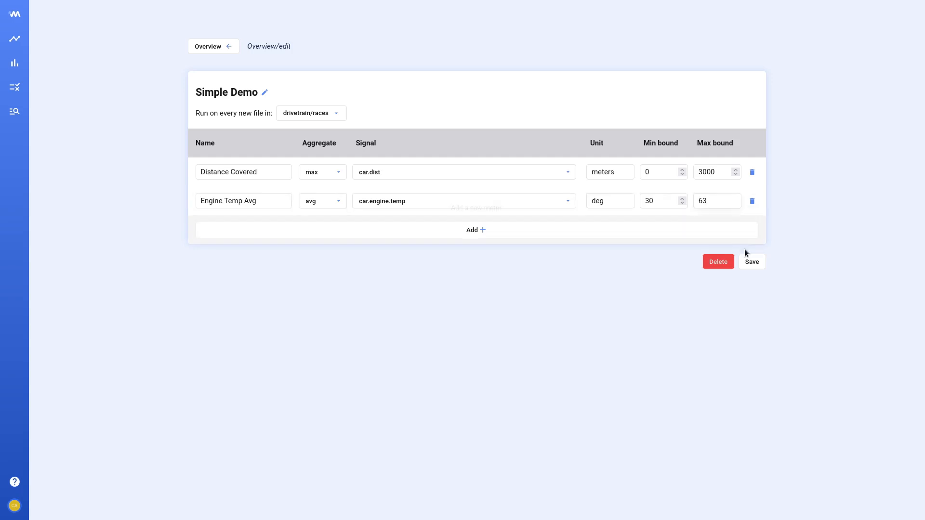
click(748, 264)
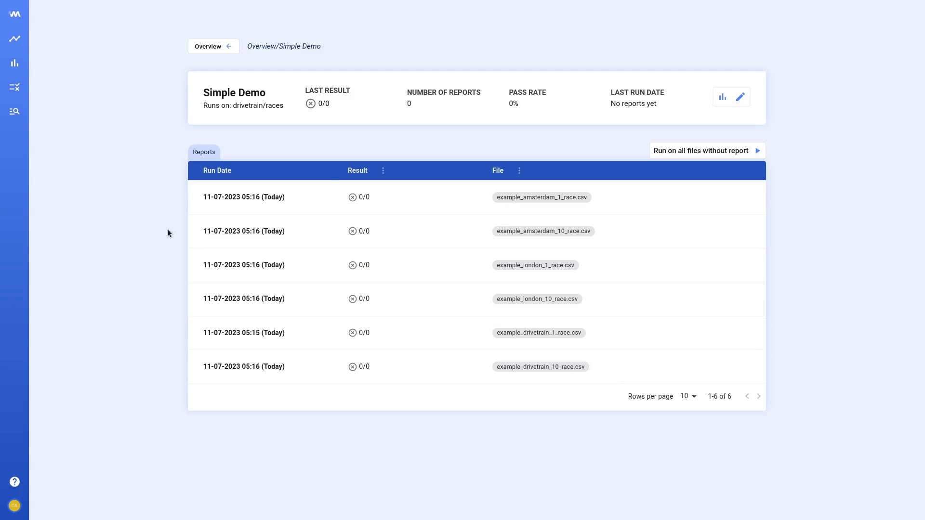
Run the Simple Demo template on all files that have no report yet
click(714, 154)
click(535, 280)
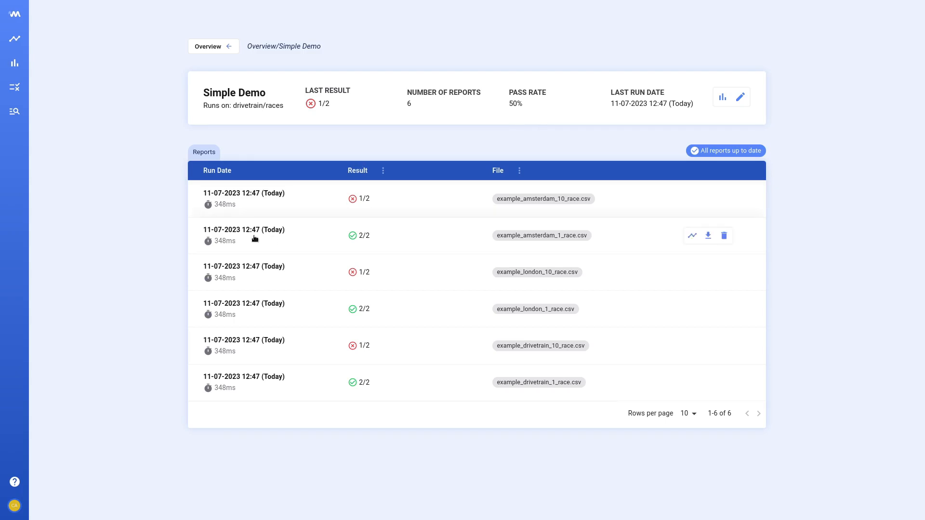
Inspect the reports for example_amsterdam_1_race.csv and example_amsterdam_10_race.csv
click(385, 237)
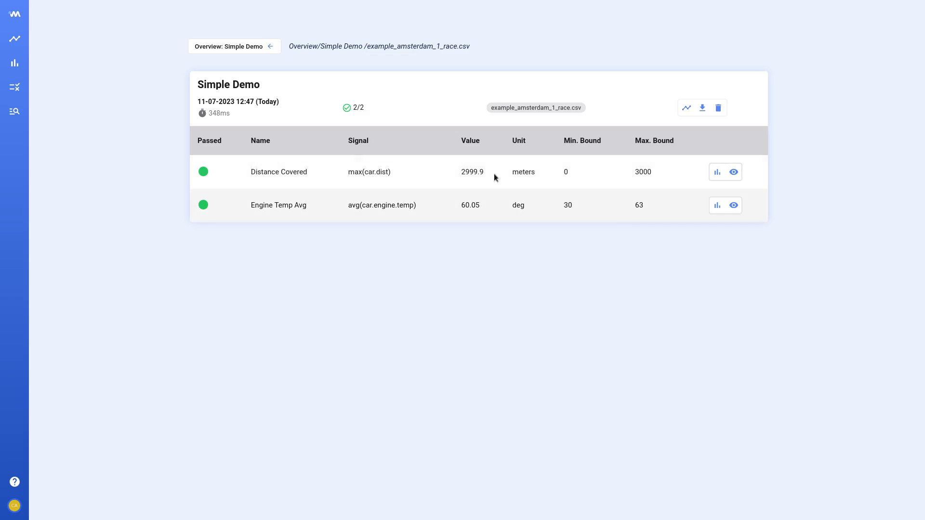
click(230, 46)
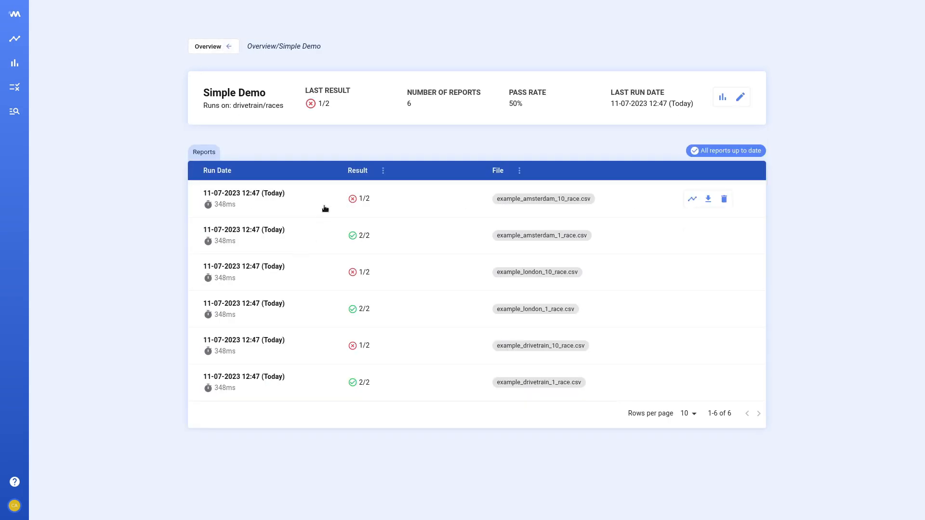
click(382, 202)
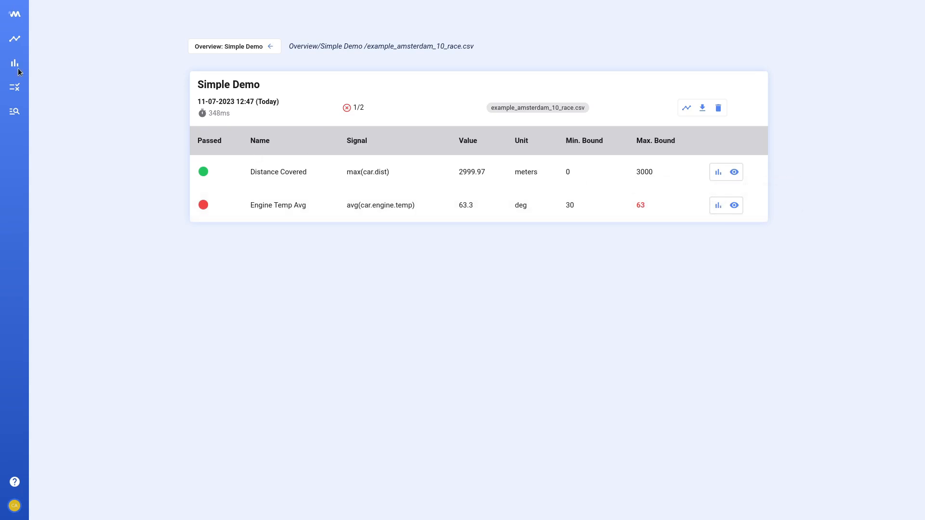
Analyse the Engine Temp Avg indicator across all files in drivetrain/races and sort the results by descending average
mouse_move(26, 70)
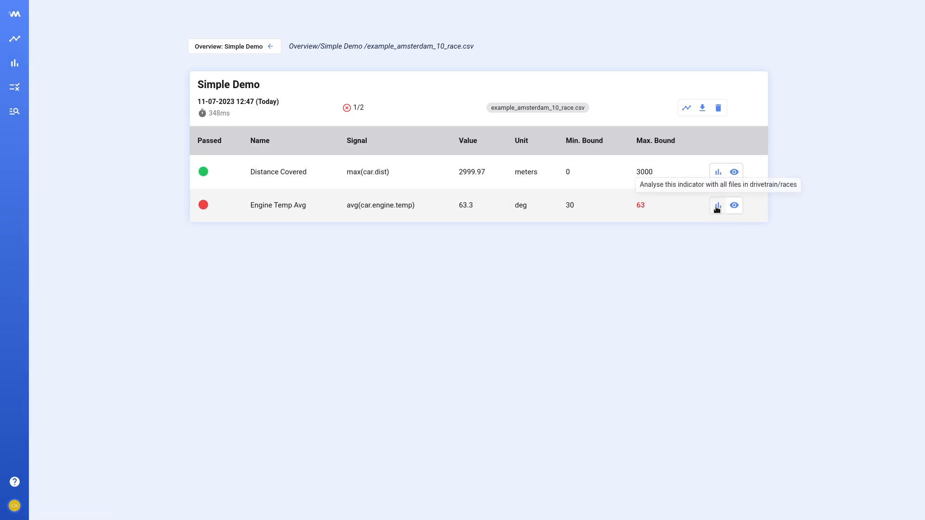
click(717, 205)
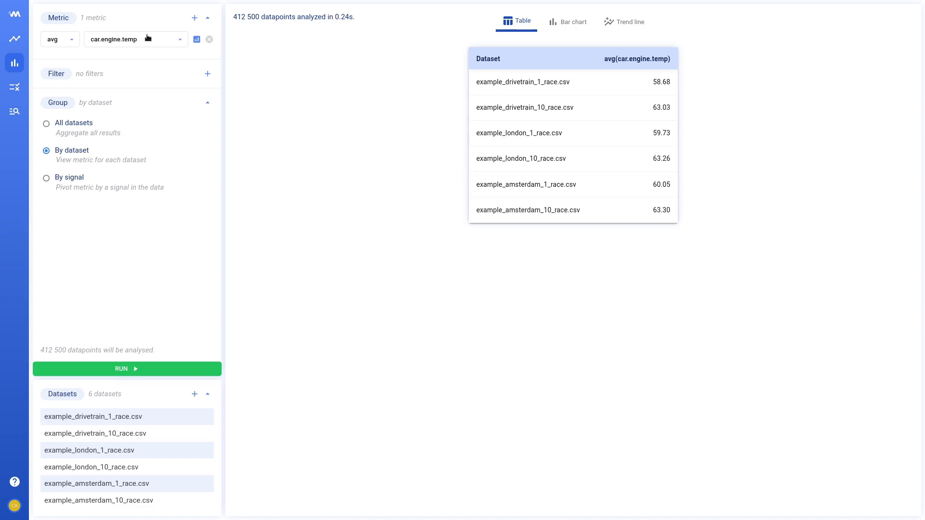
click(642, 59)
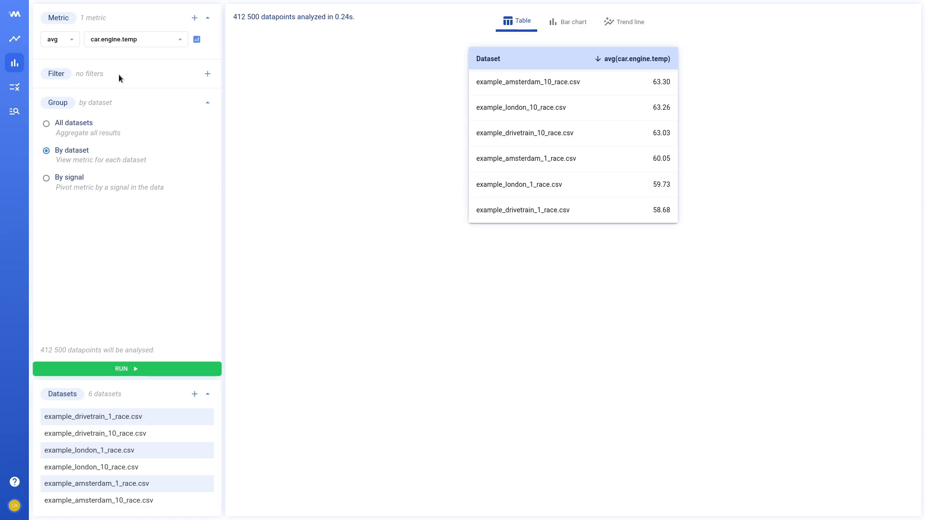
Add an empty filter row and a second, unassigned metric row to the engine temperature analysis
click(208, 73)
click(100, 94)
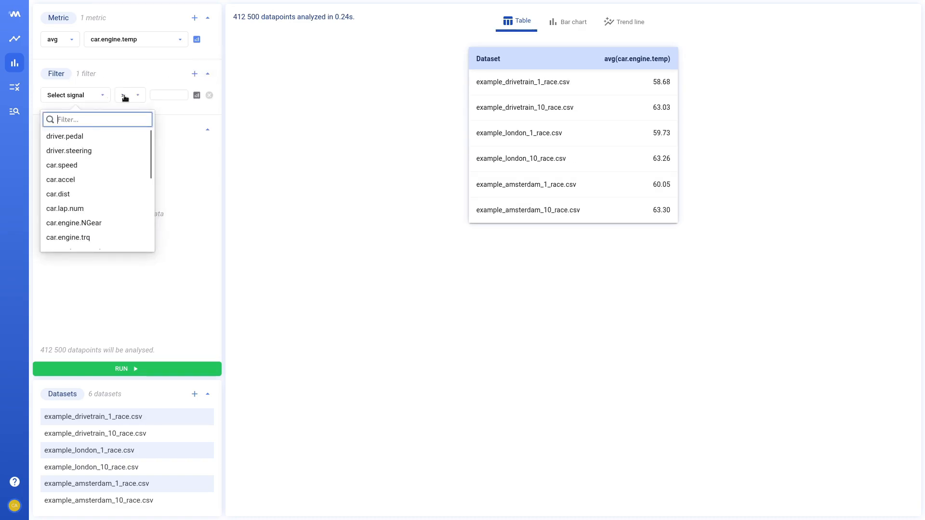
click(125, 98)
click(195, 18)
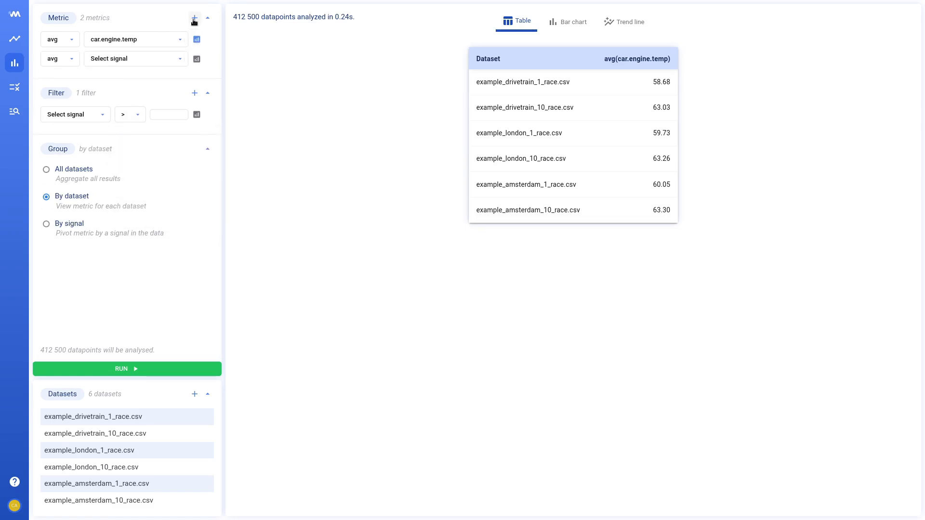
View the average engine temperature per dataset as a bar chart and return to the example_amsterdam_10_race.csv report
click(572, 23)
mouse_move(1, 164)
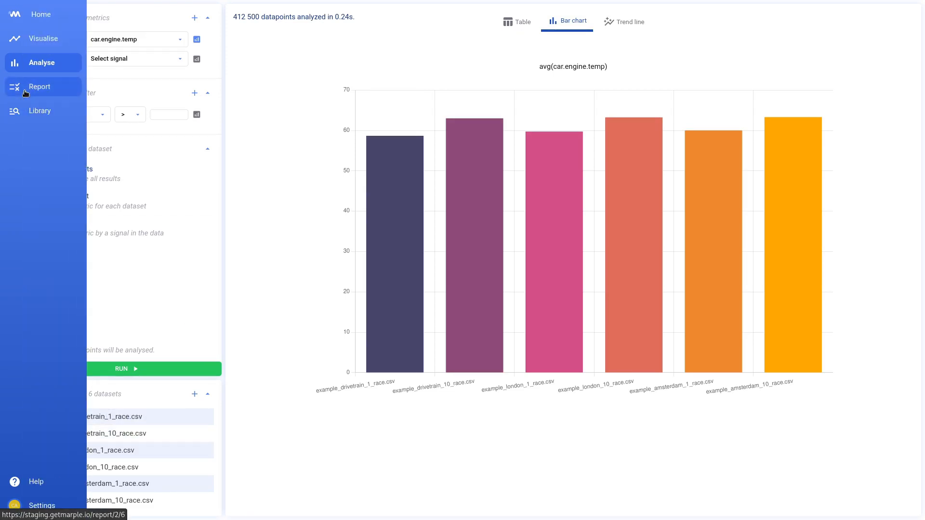
click(25, 90)
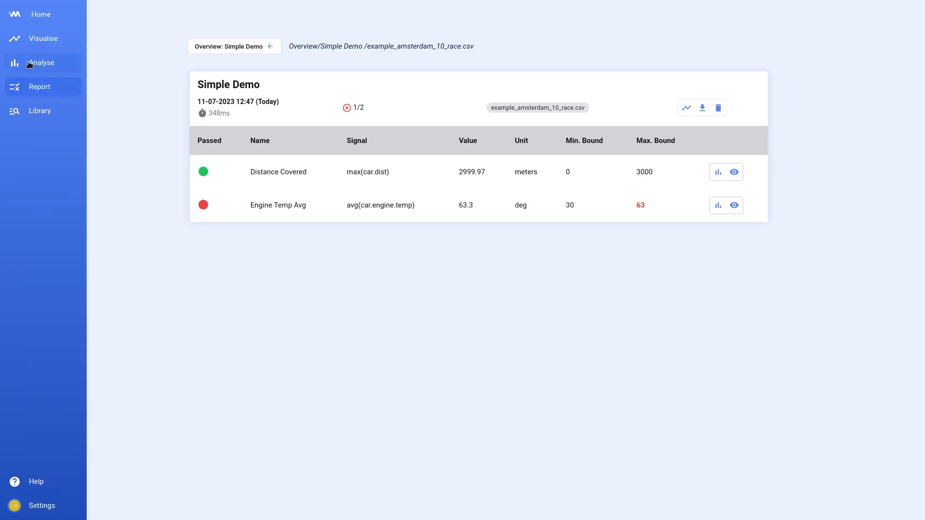
click(29, 62)
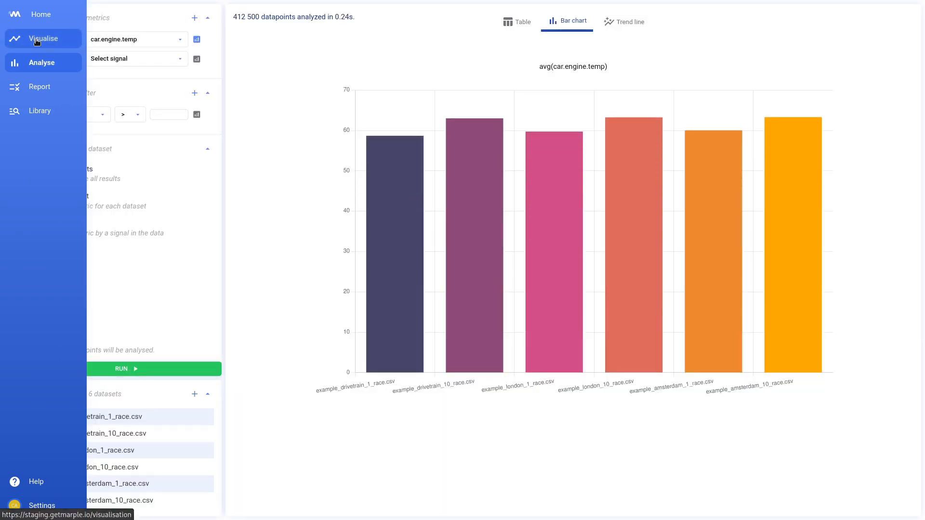
click(29, 88)
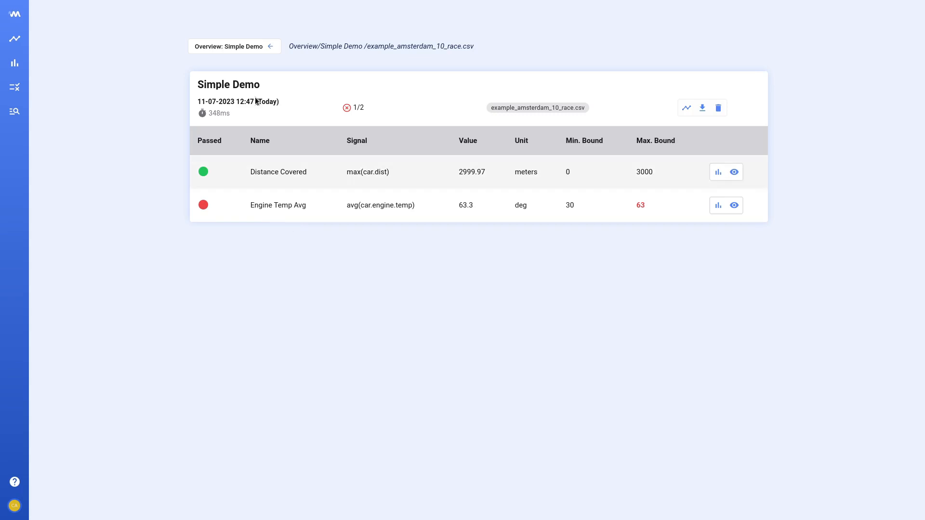
Reopen the example_amsterdam_10_race.csv report from the Simple Demo overview and open its Engine Temp Avg signal plot in the full visualisation
click(250, 48)
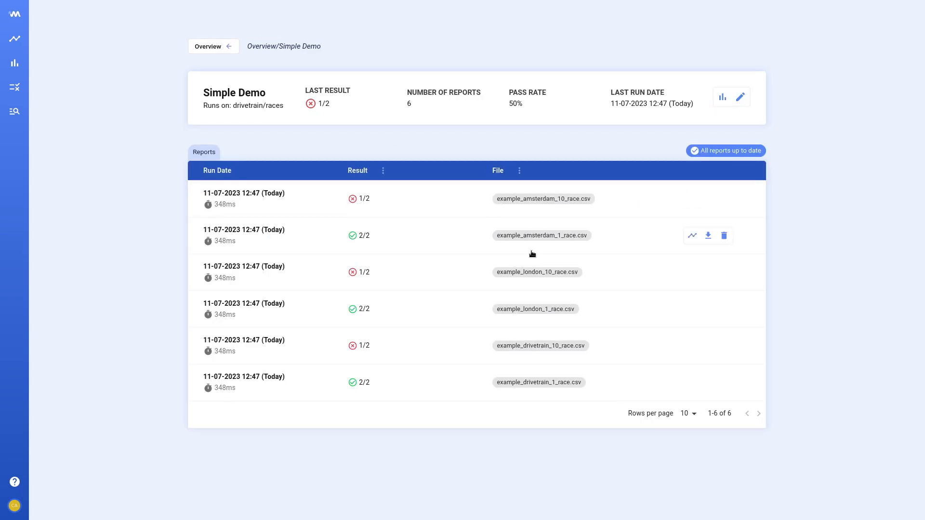
click(413, 207)
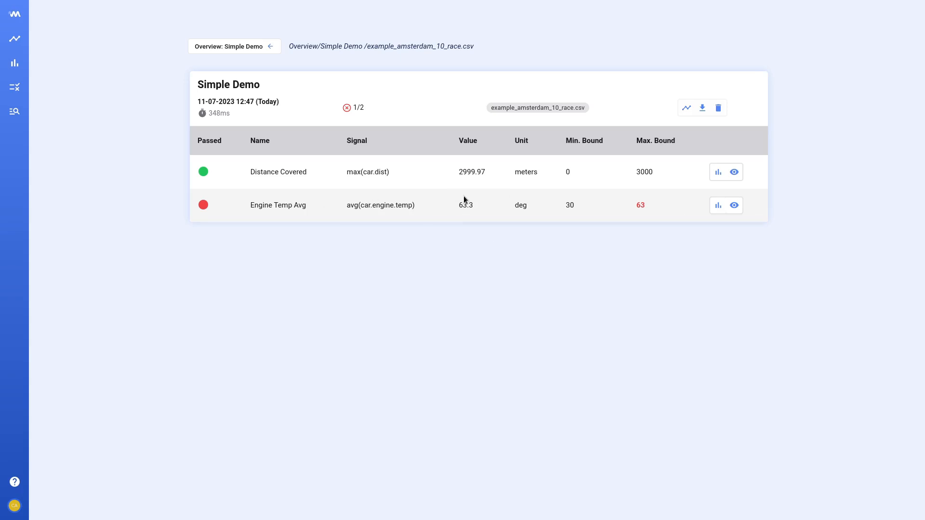
click(734, 206)
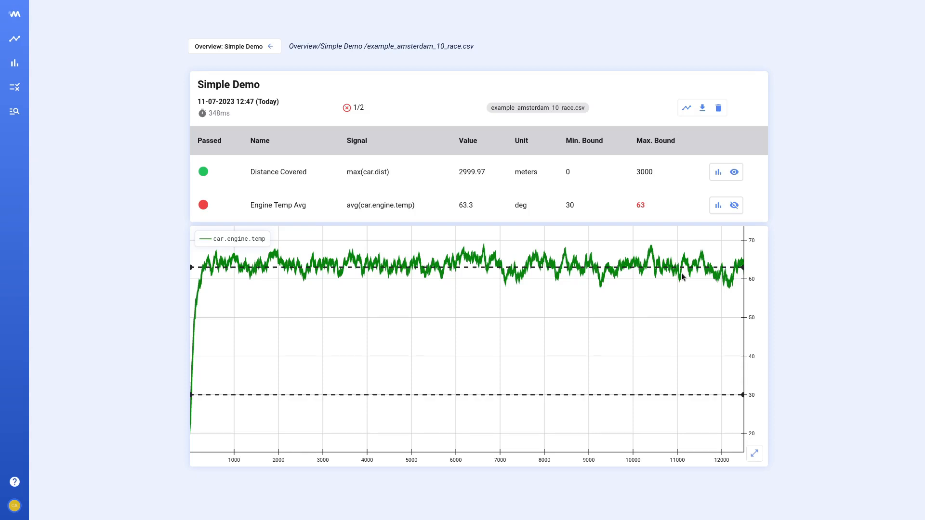
click(755, 453)
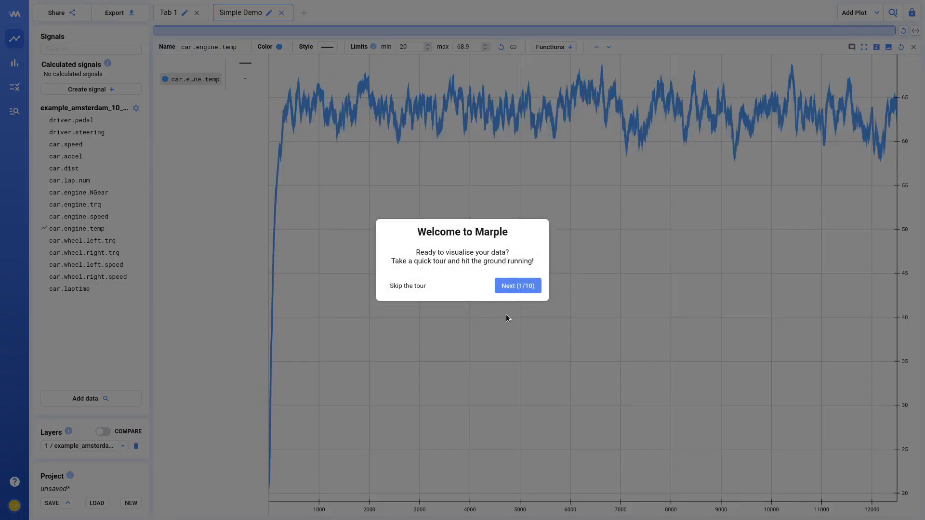
Skip the welcome tour and continue to the car.engine.temp visualisation with the current data
click(406, 287)
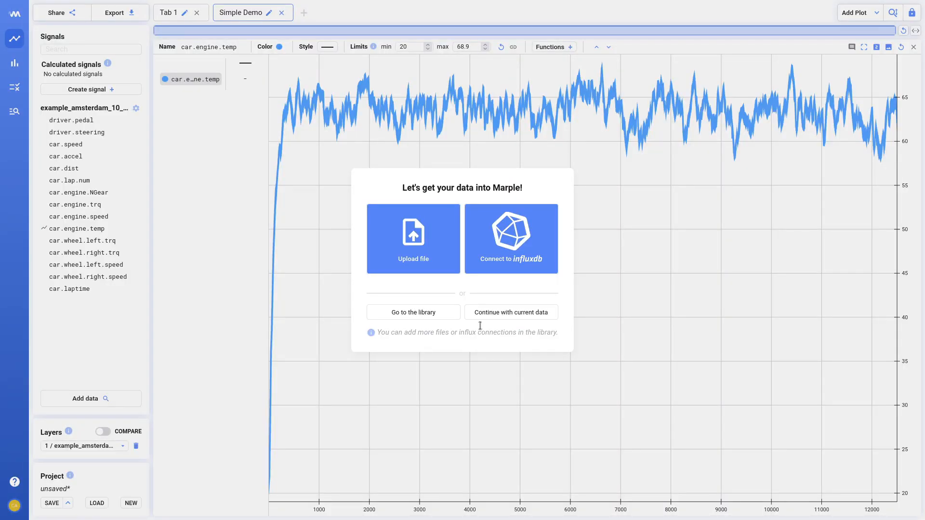
click(502, 312)
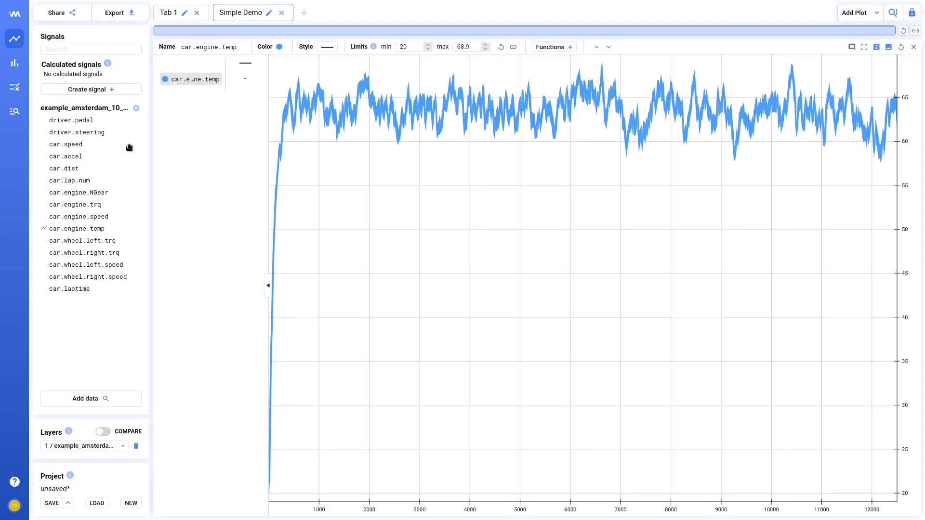
mouse_move(111, 136)
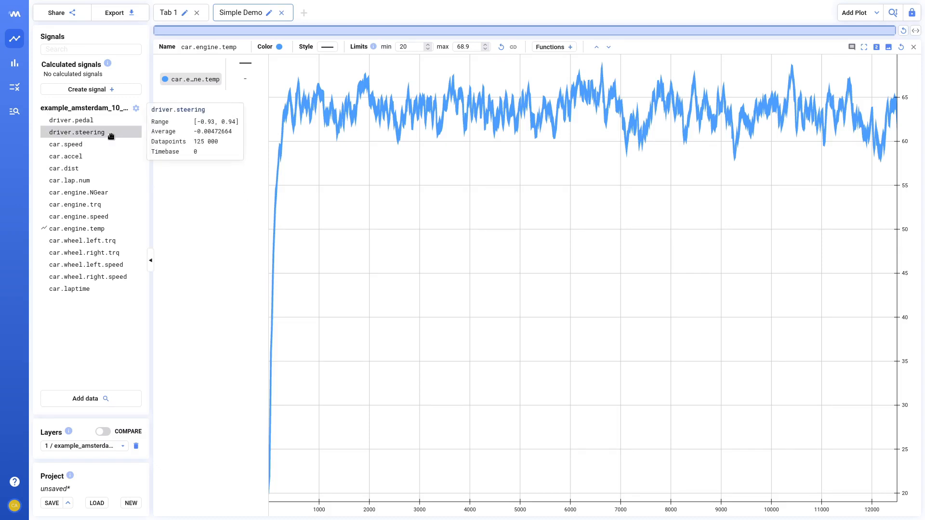
View the Engine Temp Avg plot in the example_amsterdam_10_race.csv report and return to the full visualisation
click(15, 87)
click(739, 206)
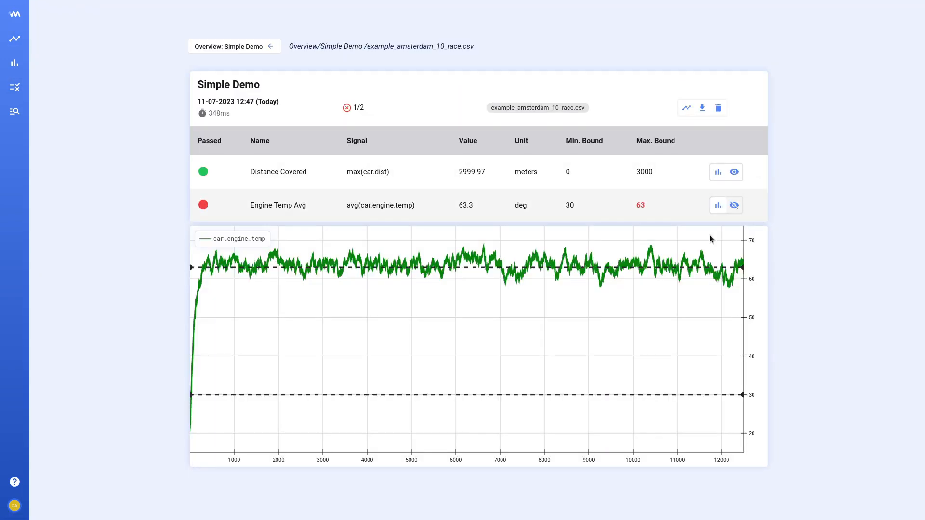
click(13, 39)
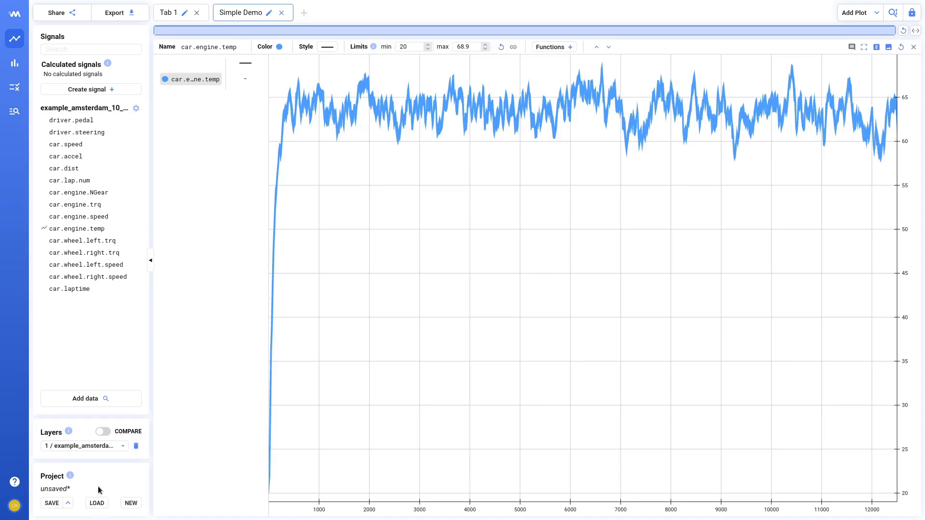
Add the comment "hello" to the engine temperature plot at about 871 s
click(314, 374)
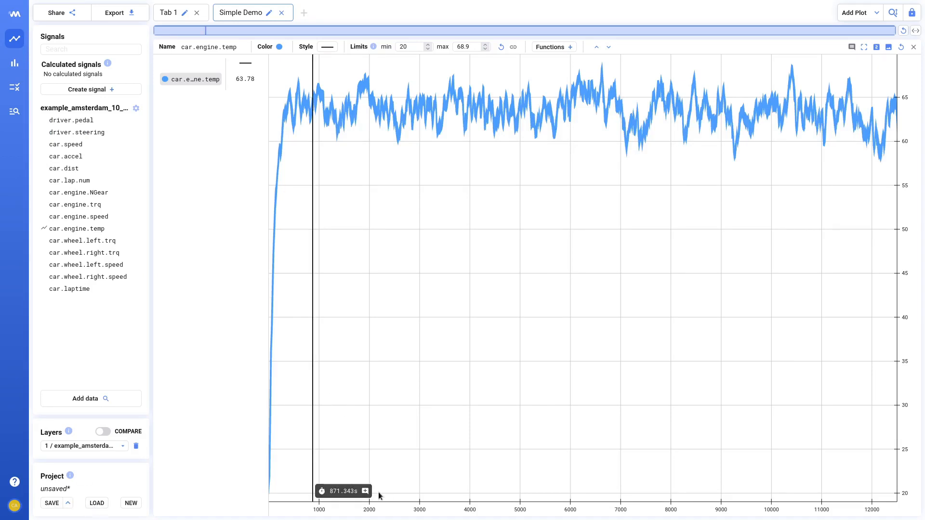
click(364, 492)
text(asd)
key(Return)
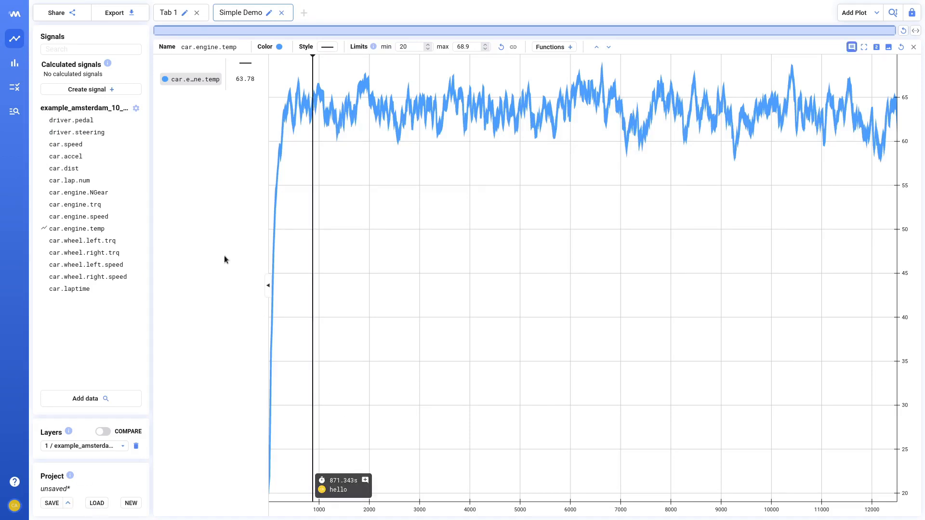
Create a custom calculated signal named "max" with the constant formula 63
click(97, 89)
click(450, 366)
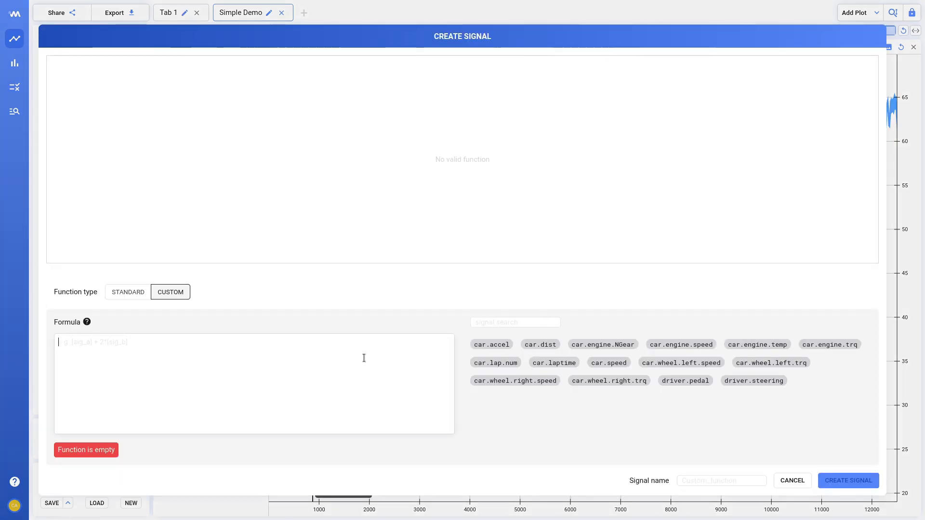
text(63)
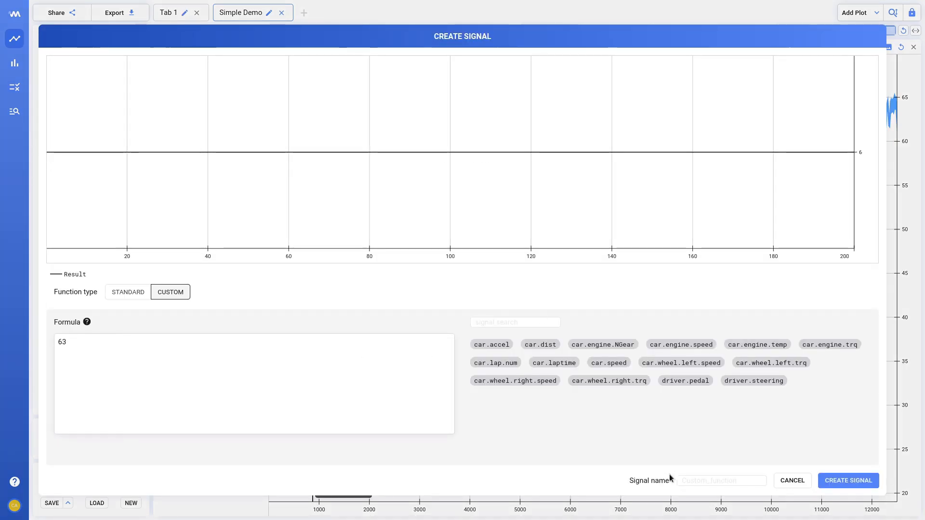
click(681, 480)
text(max)
click(842, 480)
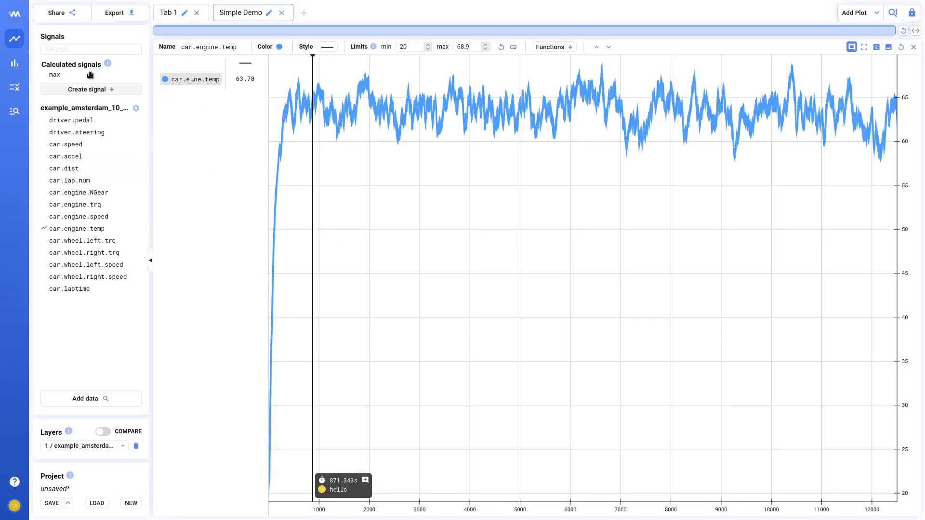
Plot the calculated max signal together with car.engine.temp and add a new empty tab to the project
click(90, 74)
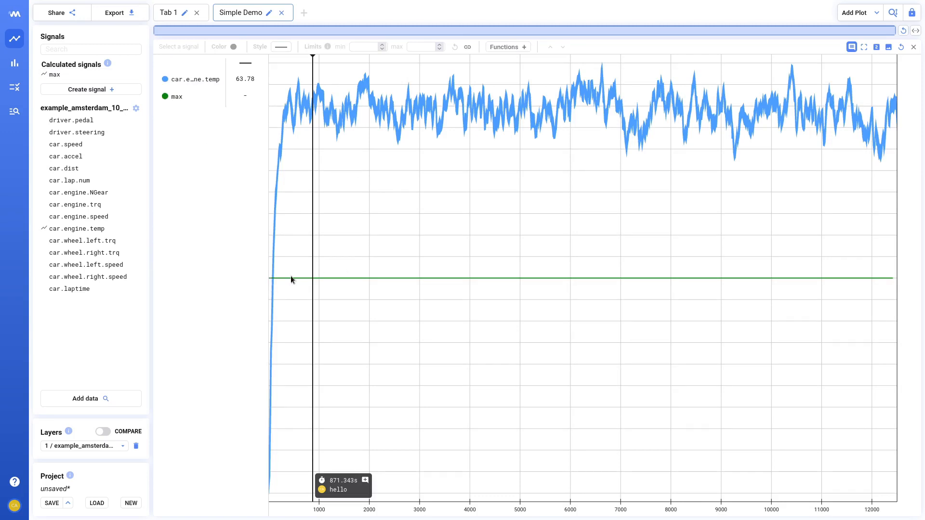
scroll(269, 285, up, 10)
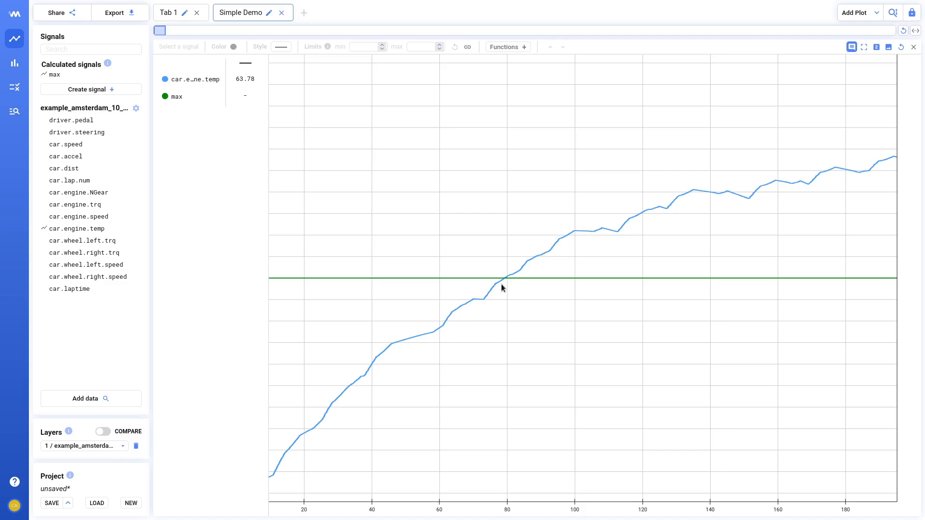
click(304, 14)
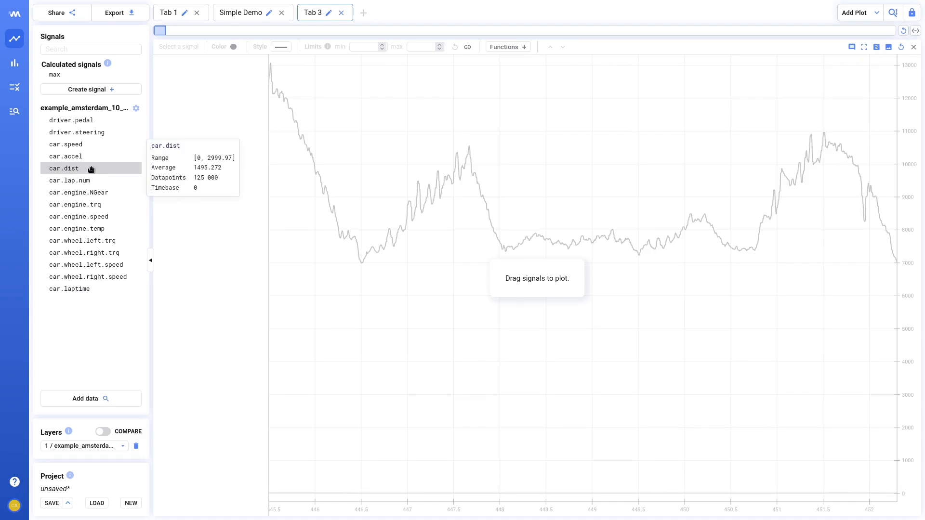
Return to the example_amsterdam_10_race.csv report and export it as a PDF document for review
click(16, 84)
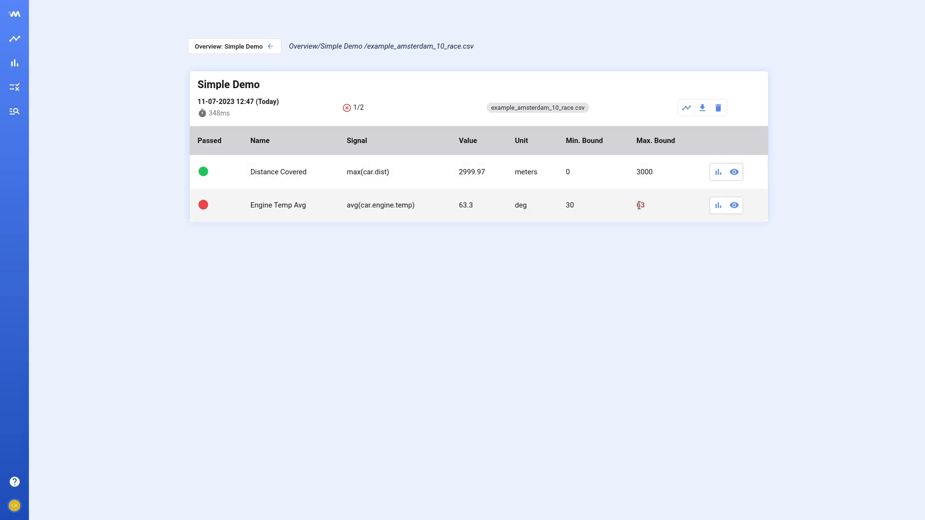
click(703, 107)
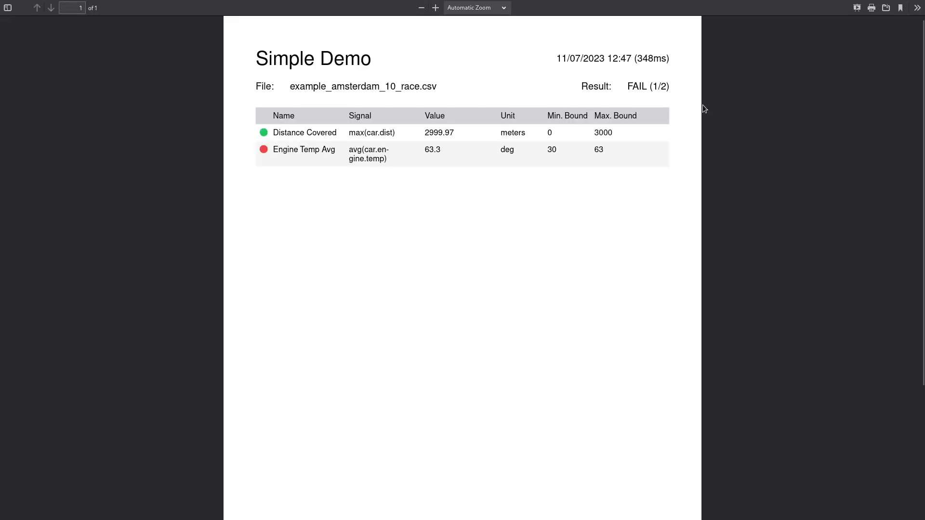
scroll(477, 208, down, 1)
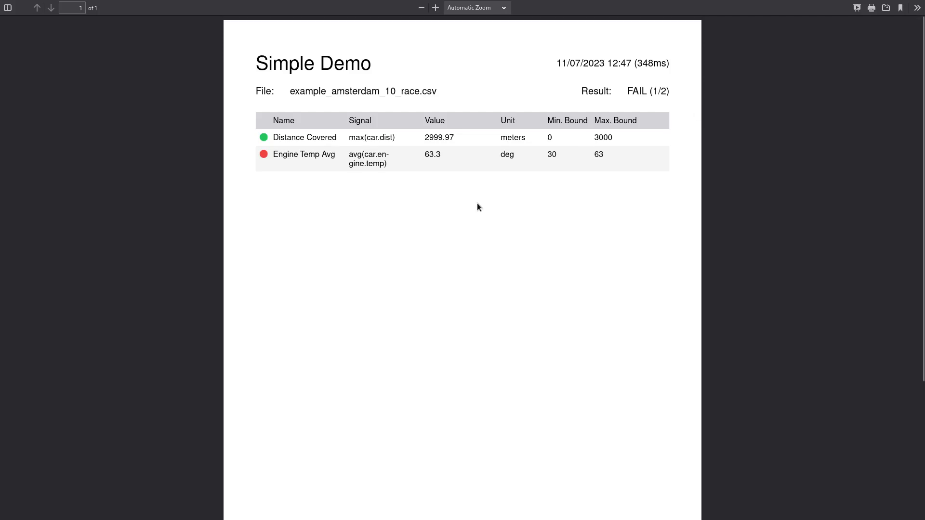
scroll(477, 207, up, 1)
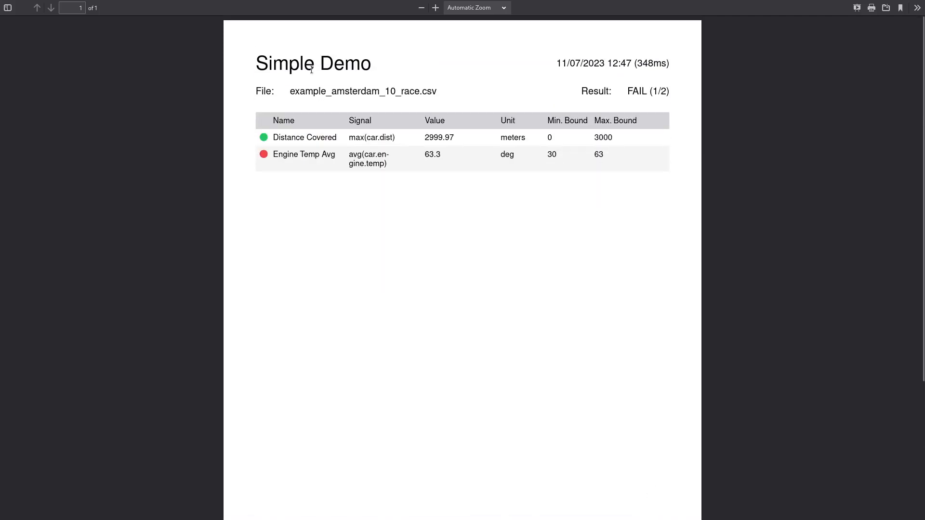